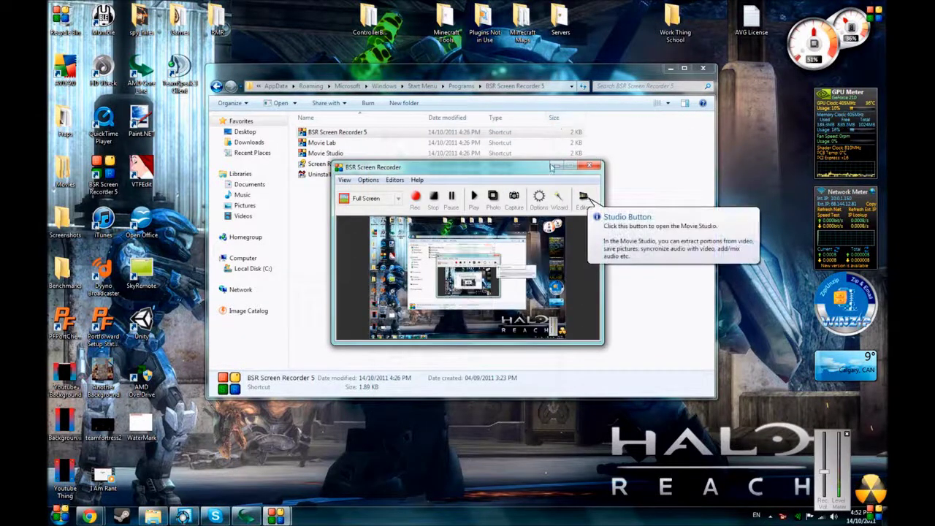
Minimize the open windows and switch to the Chrome window showing the FrankenHUD Steam group page.
left_click(555, 167)
left_click(153, 516)
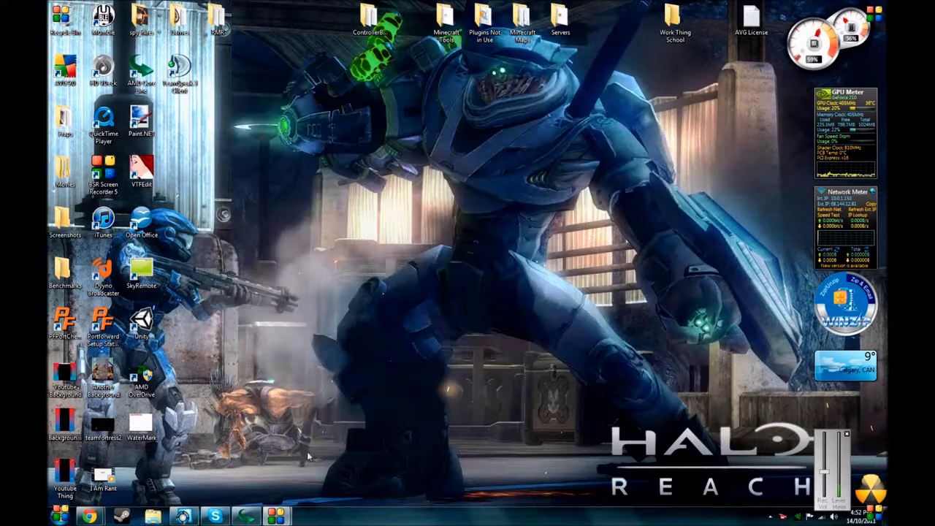
mouse_move(90, 516)
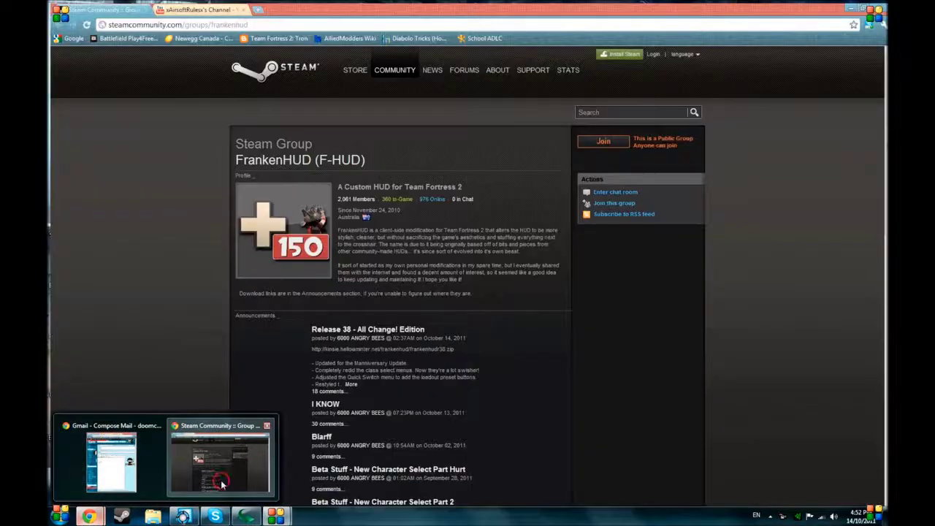
left_click(219, 461)
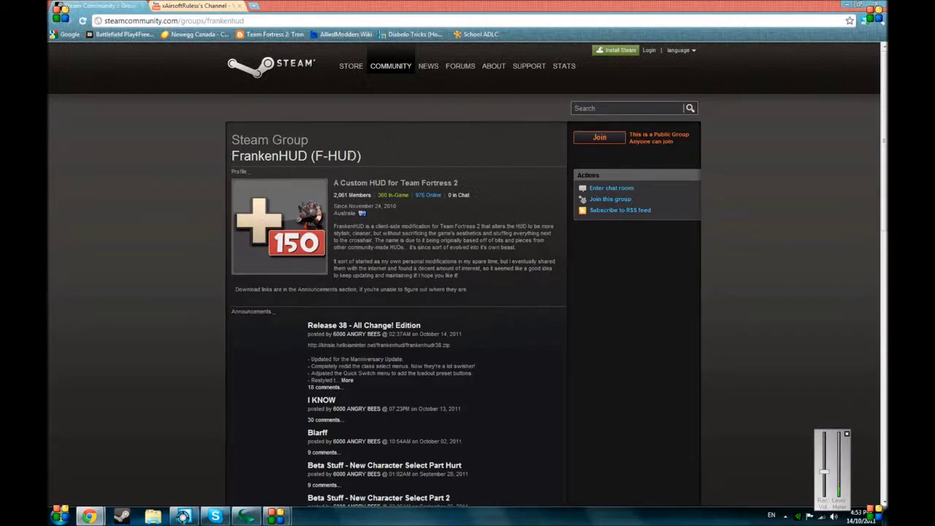
Open the "Release 38 - All Change! Edition" announcement and download frankenhudr38.zip from the address given in it.
scroll(803, 234, "down", 1)
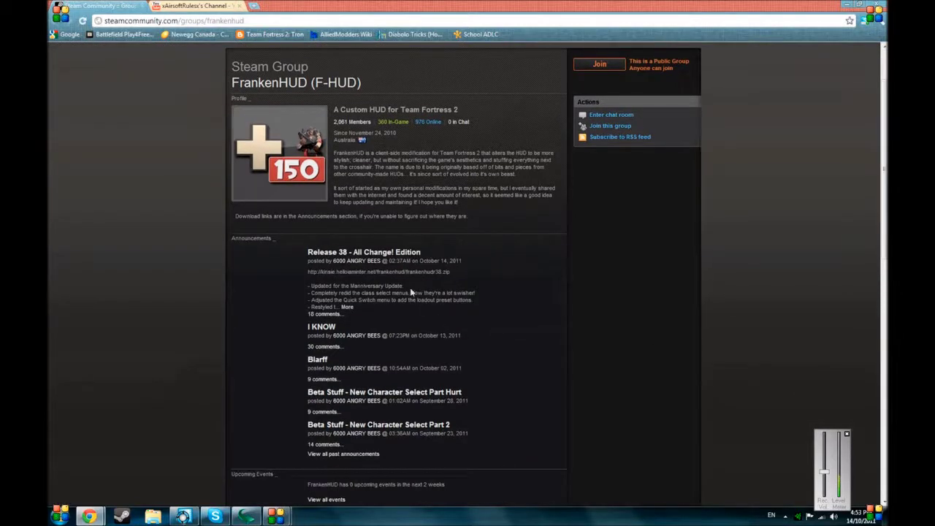
left_click(371, 254)
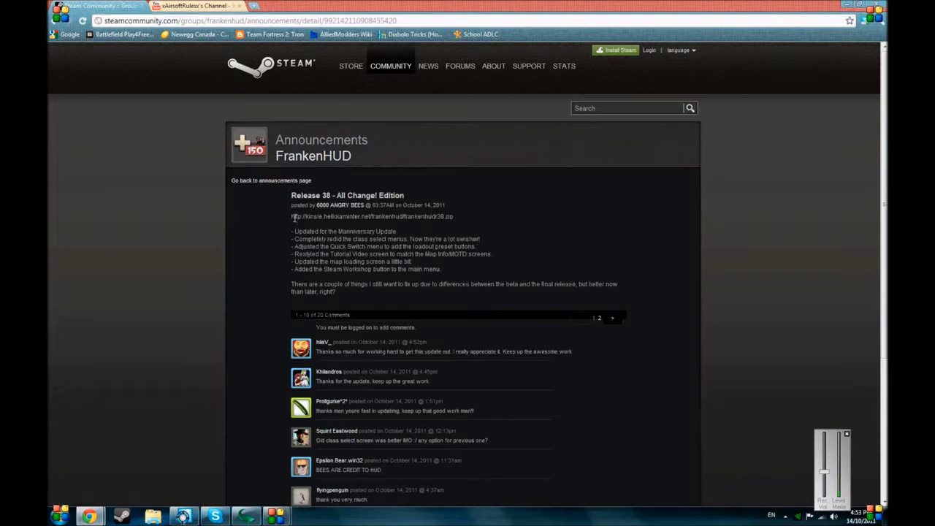
left_click_drag(294, 217, 473, 222)
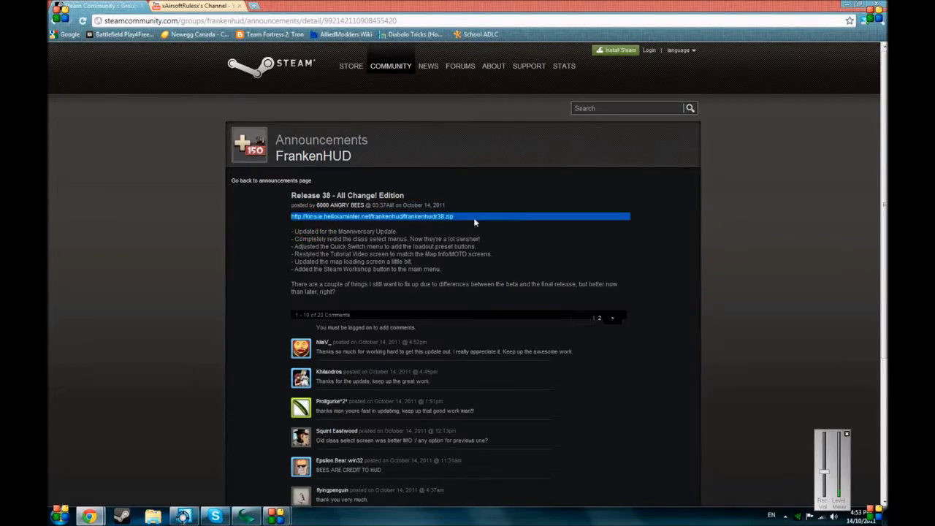
right_click(469, 217)
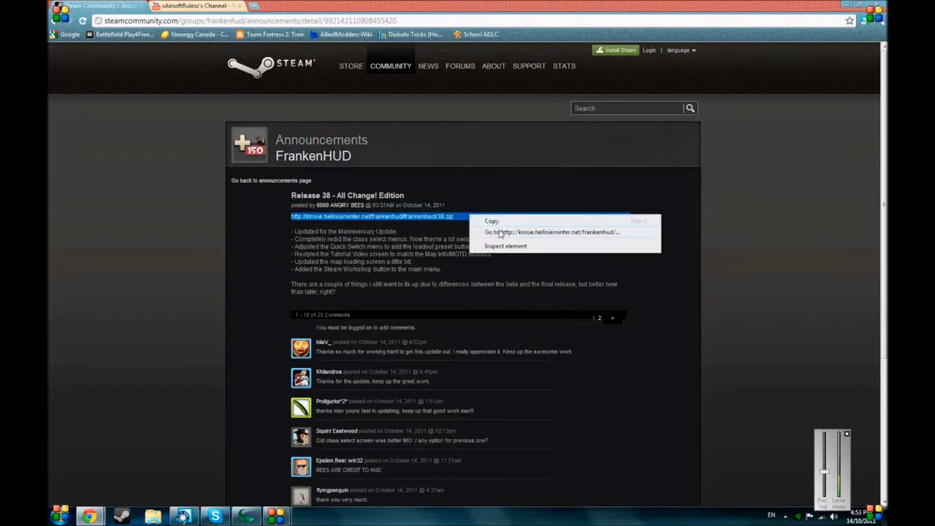
left_click(501, 231)
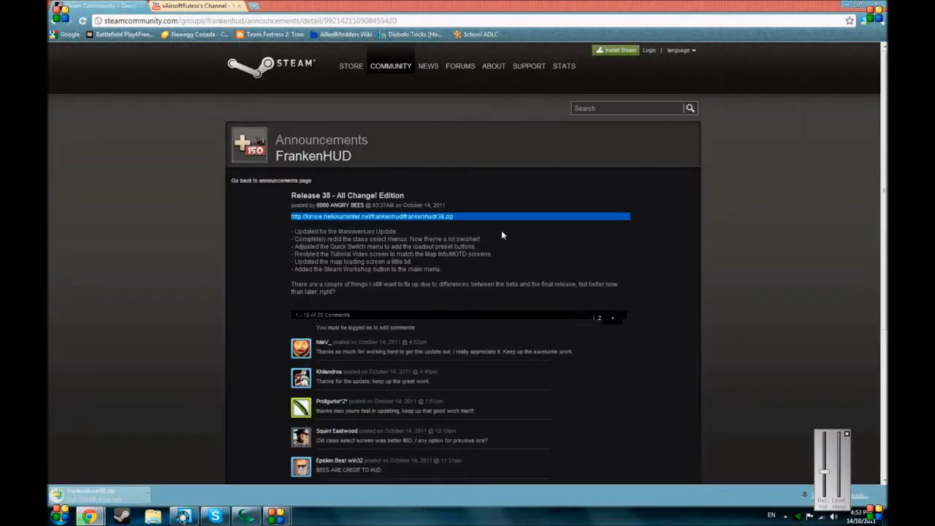
Open the downloaded frankenhudr38.zip in WinZip, view the install instructions in FrankenHUD.txt and close the text file.
left_click(129, 499)
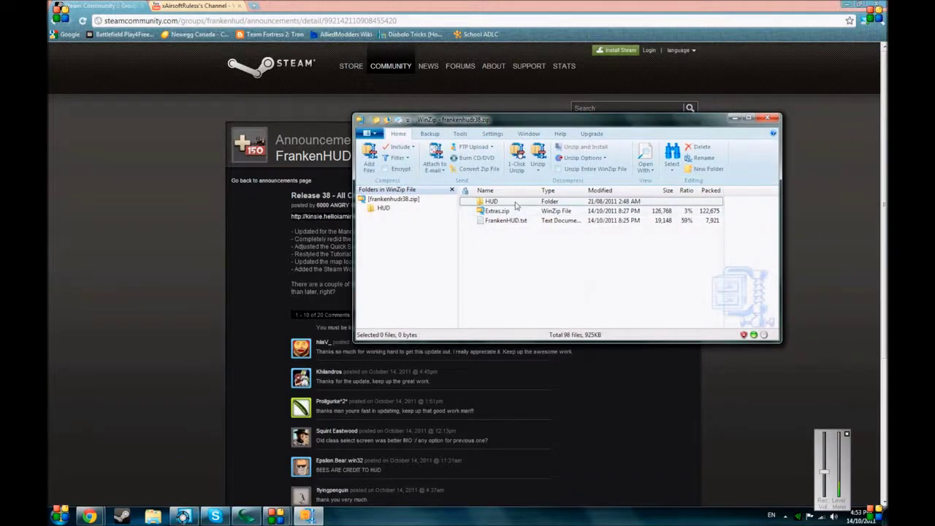
double_click(511, 220)
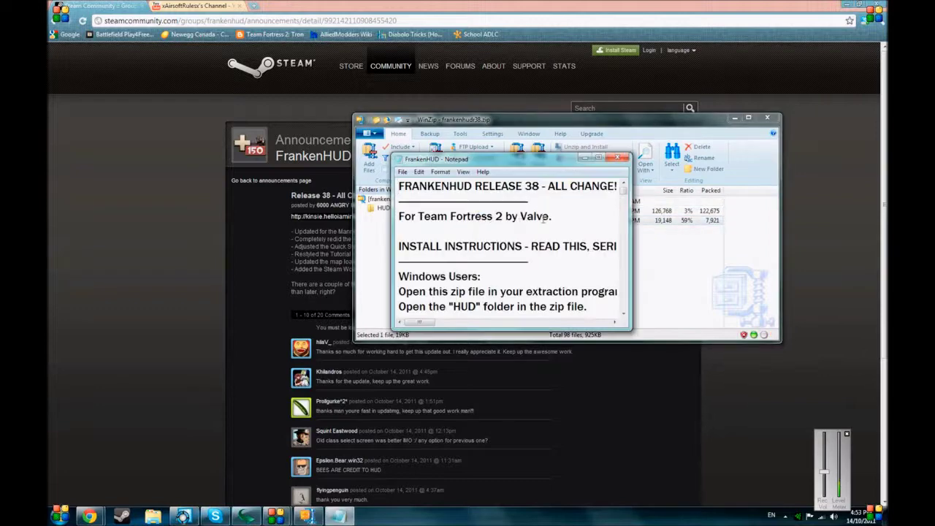
mouse_move(419, 322)
left_mouse_down()
mouse_move(455, 324)
mouse_move(416, 327)
left_mouse_up()
mouse_move(625, 188)
left_mouse_down()
mouse_move(625, 219)
mouse_move(625, 191)
left_mouse_up()
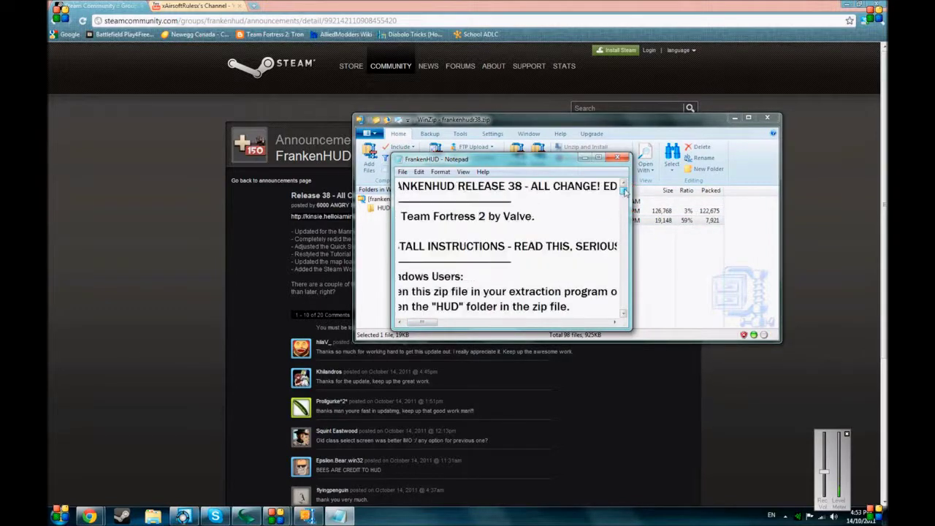
left_click(618, 157)
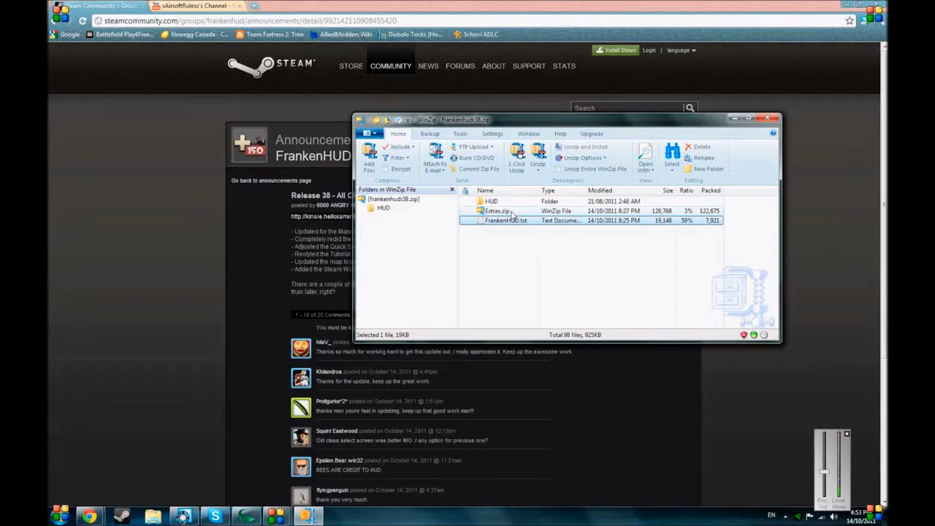
Open the archive's HUD folder and select its resource and scripts folders.
double_click(544, 202)
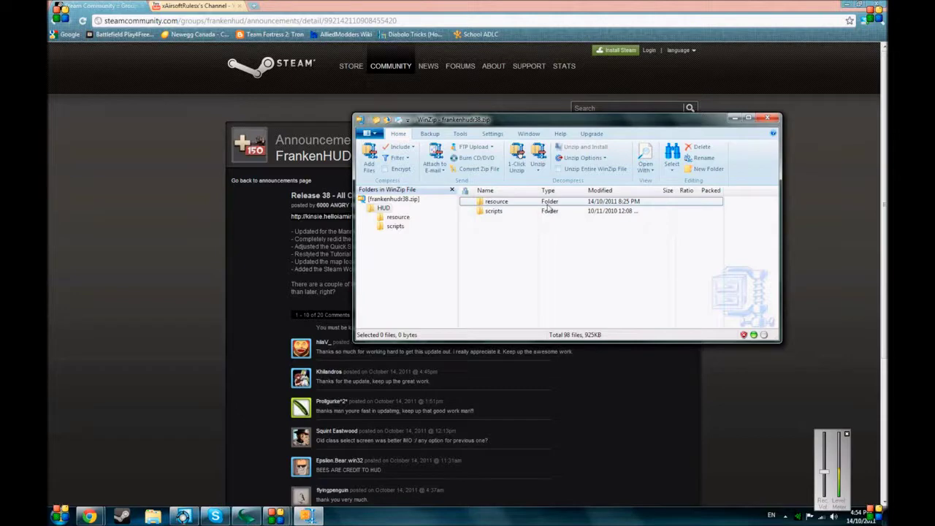
left_click(548, 213, "shift")
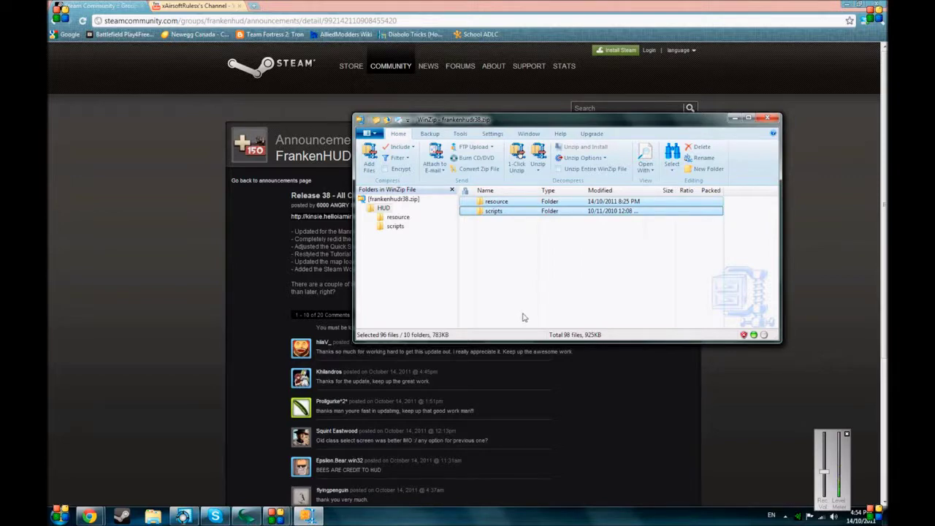
Open a file explorer window and browse to the Steam folder in Program Files (x86) on Local Disk (C:).
left_click(59, 517)
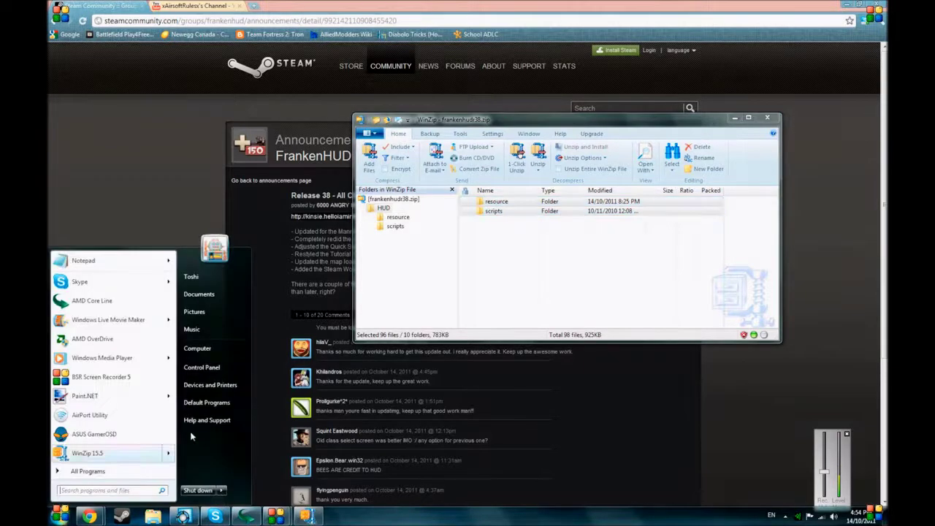
left_click(226, 279)
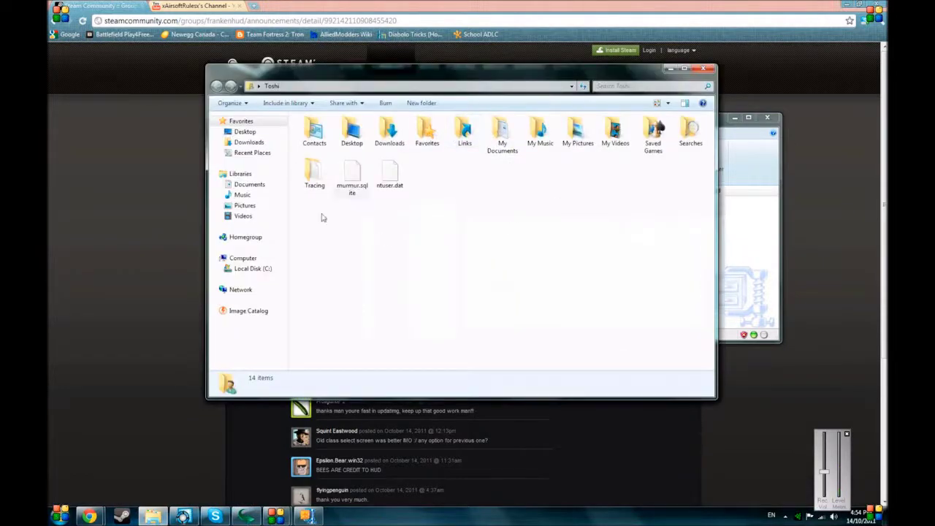
left_click(248, 259)
left_click(255, 270)
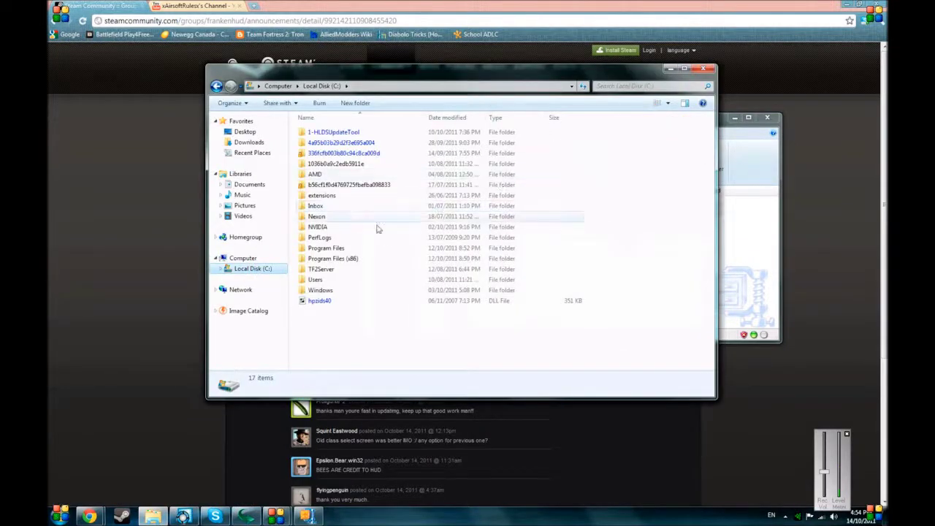
double_click(353, 259)
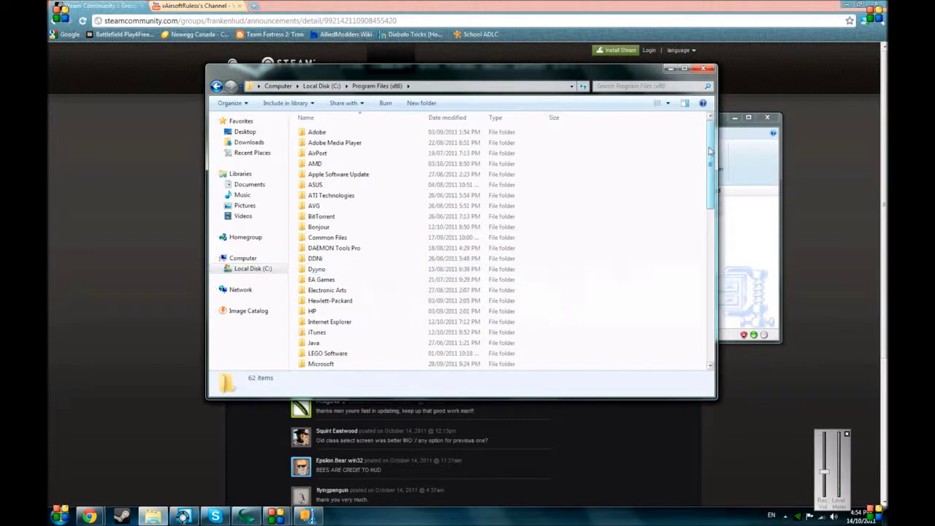
left_click_drag(709, 152, 727, 275)
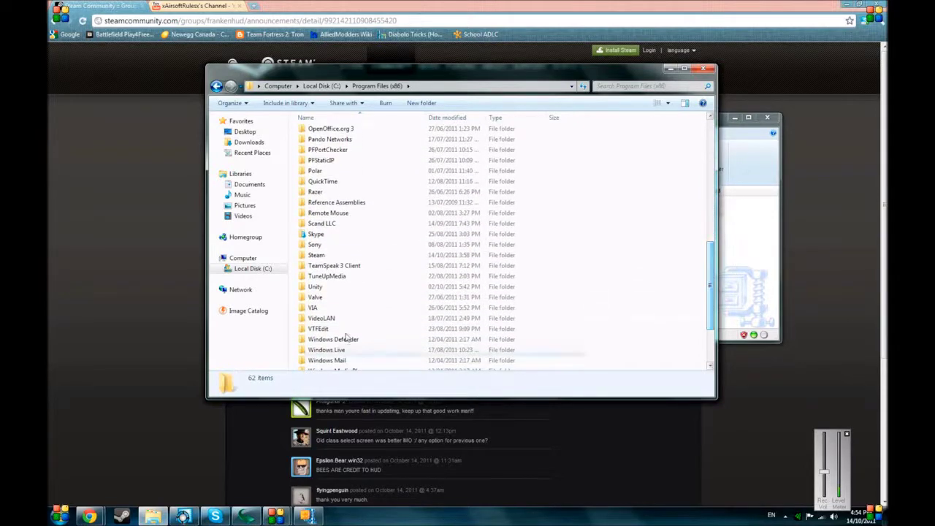
double_click(331, 257)
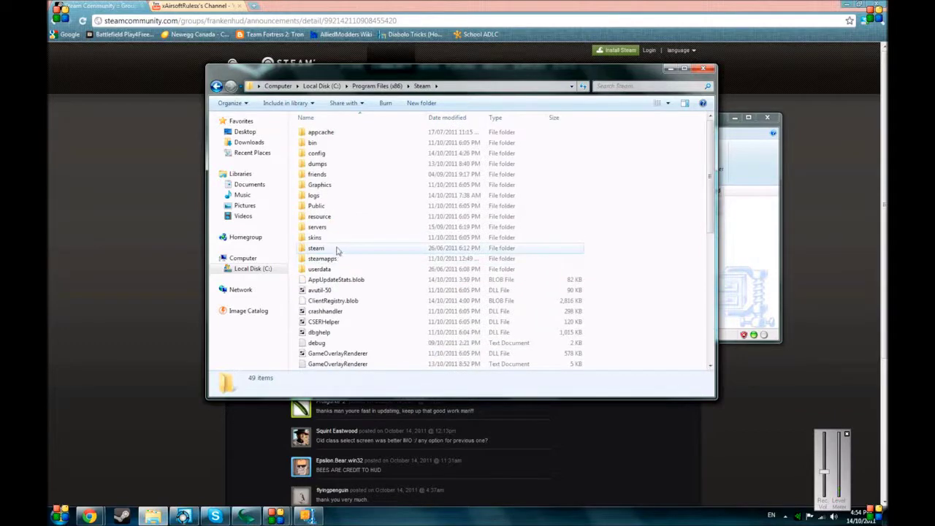
Browse through steamapps and the Steam account's folder into team fortress 2 and open its tf folder.
double_click(333, 260)
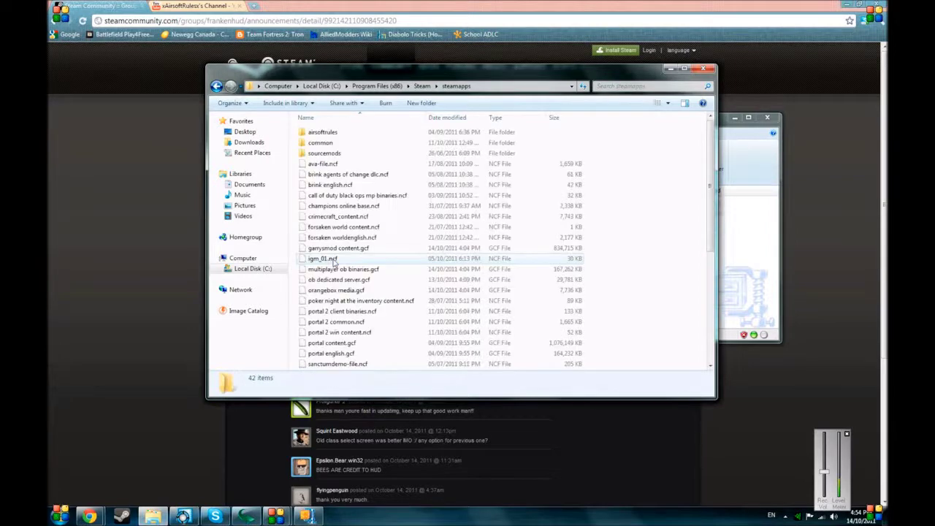
double_click(358, 134)
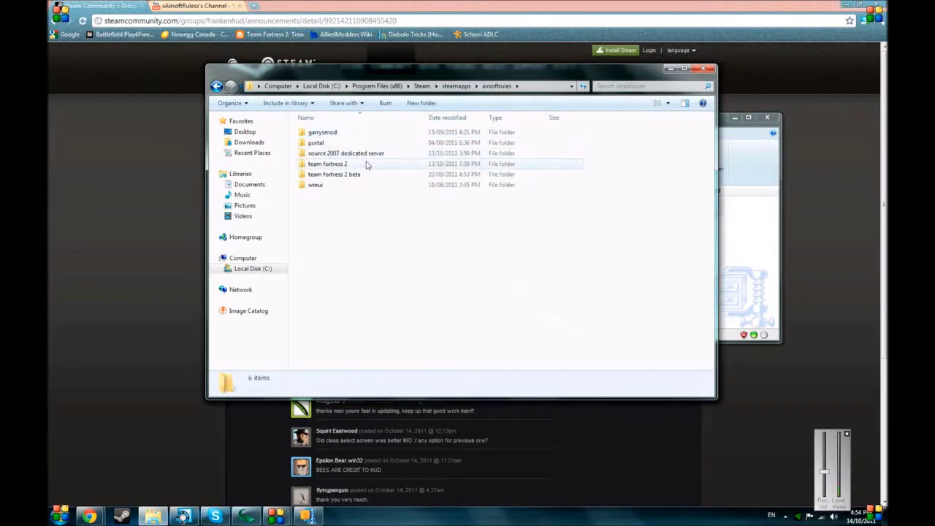
double_click(368, 163)
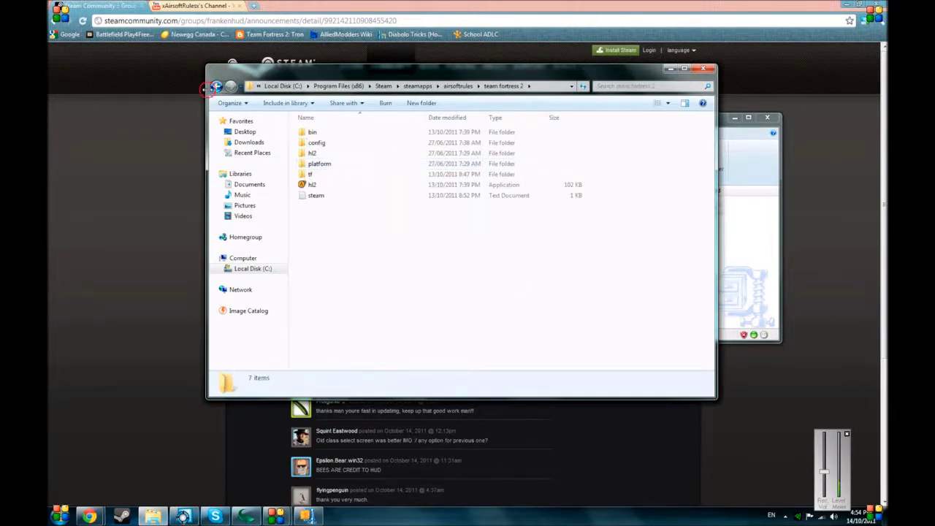
left_click(214, 86)
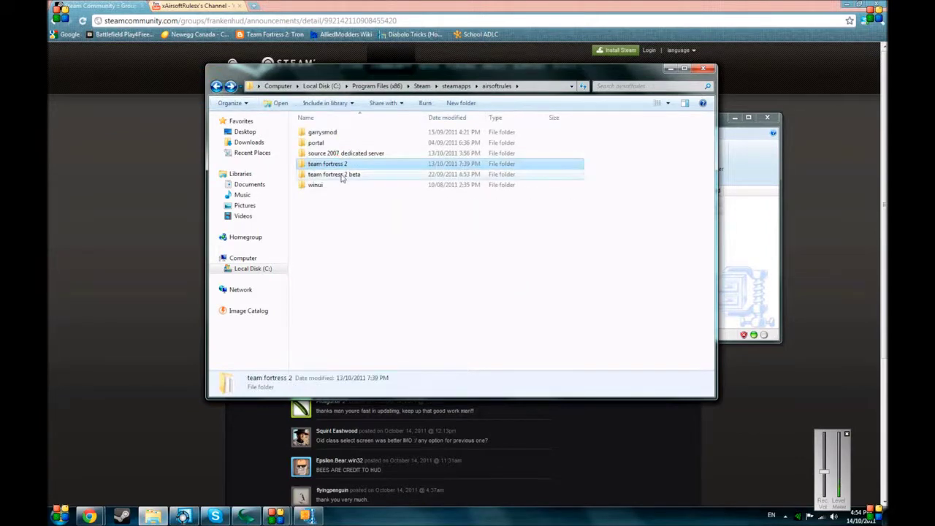
double_click(342, 166)
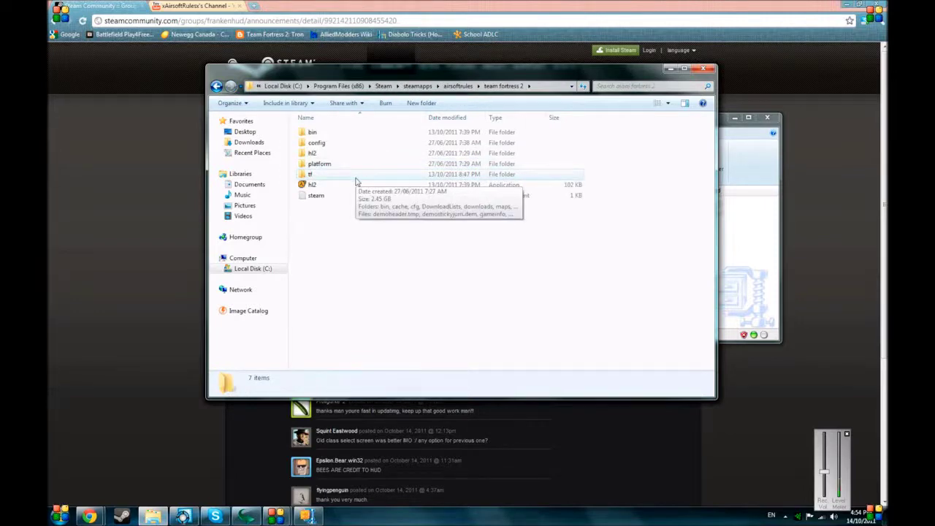
double_click(356, 180)
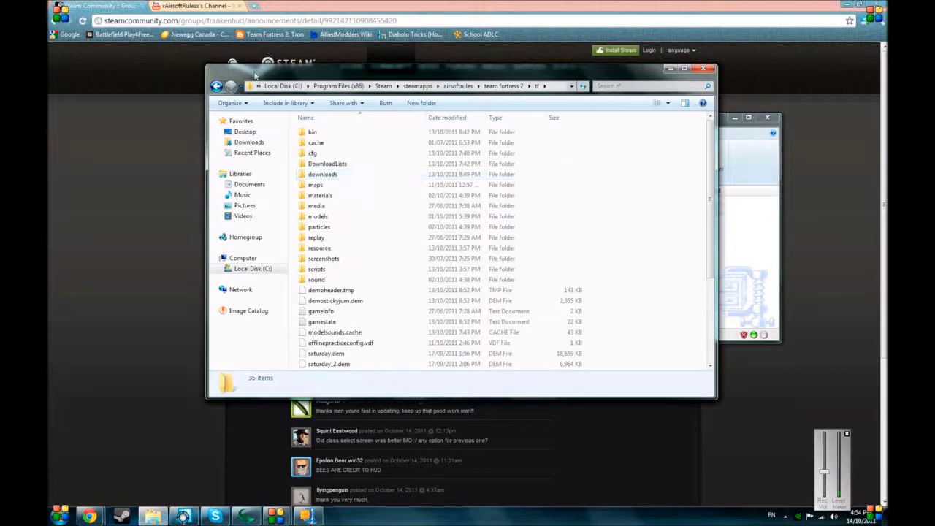
Recheck the path to the tf folder and locate the existing resource and scripts folders inside it.
left_click(216, 86)
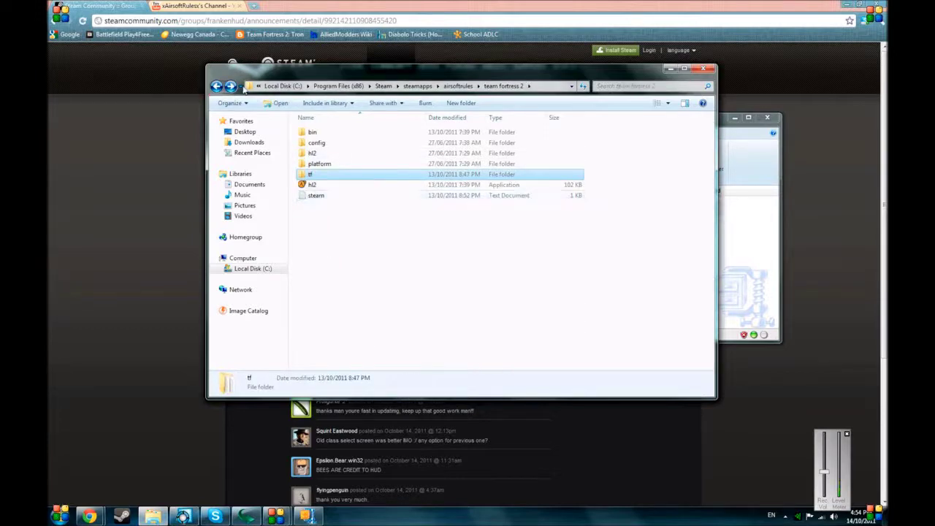
left_click(229, 86)
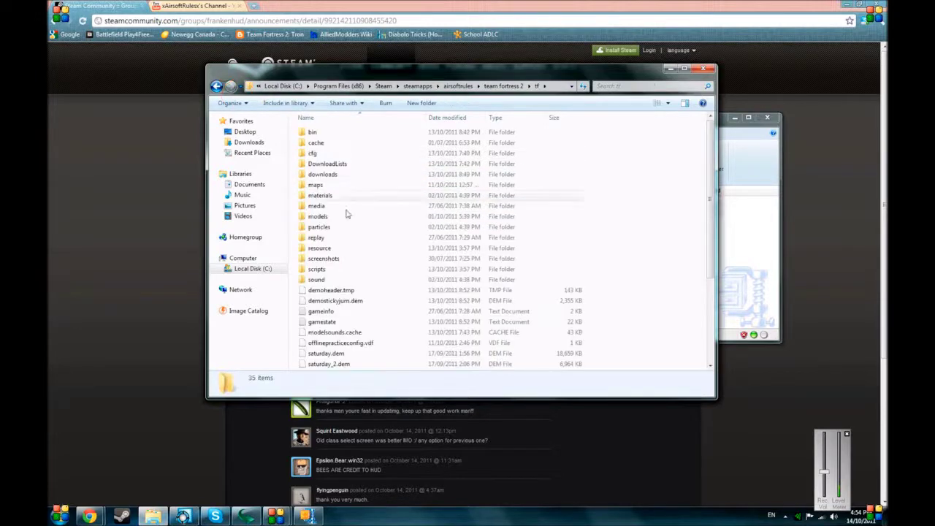
left_click(340, 249)
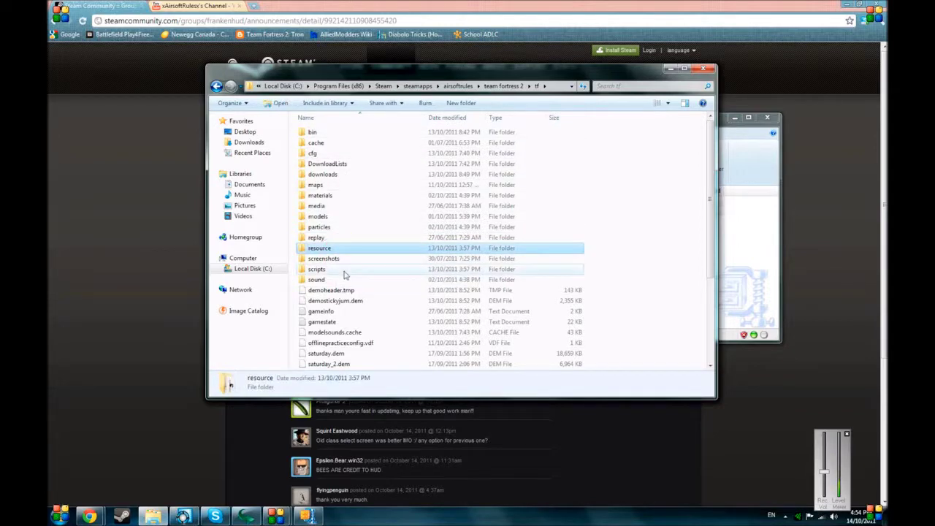
left_click(344, 271)
left_click(362, 250)
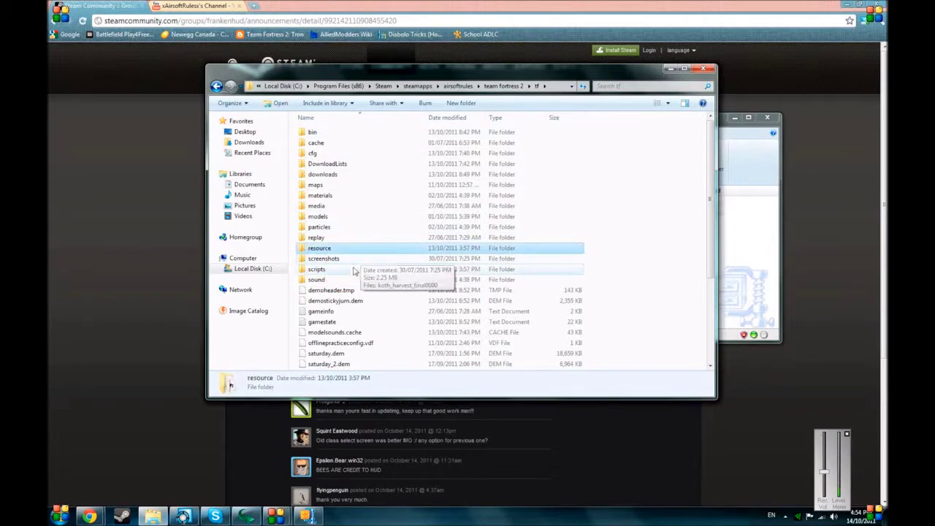
left_click(355, 271)
left_click(347, 250)
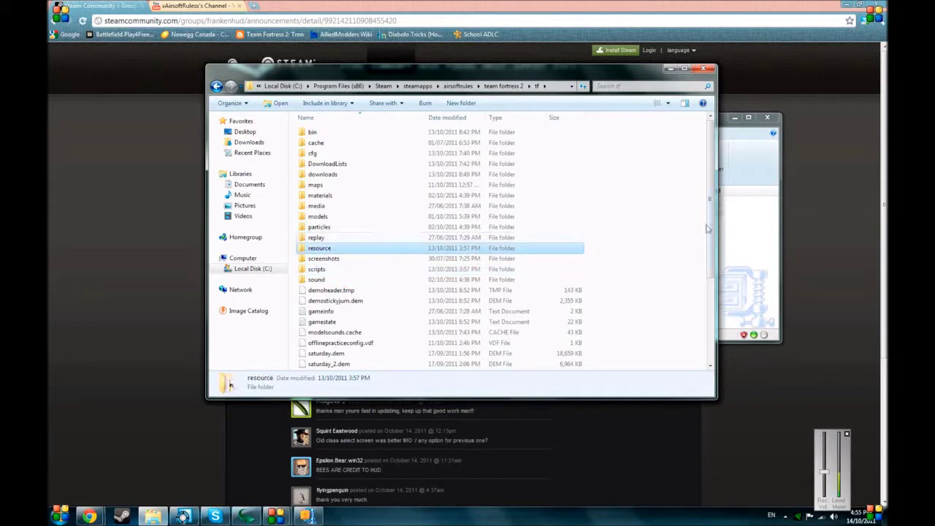
Move the archive's resource and scripts folders into the tf folder, merging the folders and replacing all conflicting files.
left_click(764, 209)
left_click(539, 204)
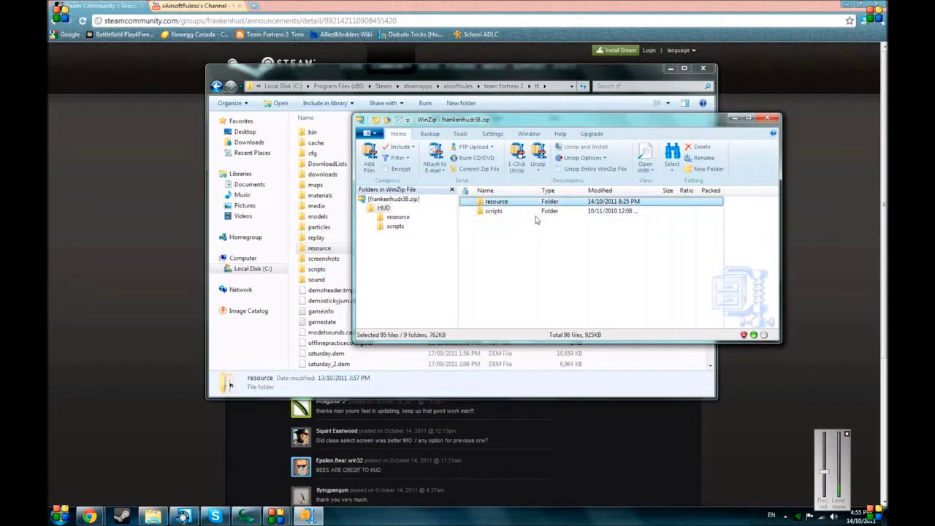
left_click(539, 211, "shift")
left_click_drag(547, 211, 346, 301)
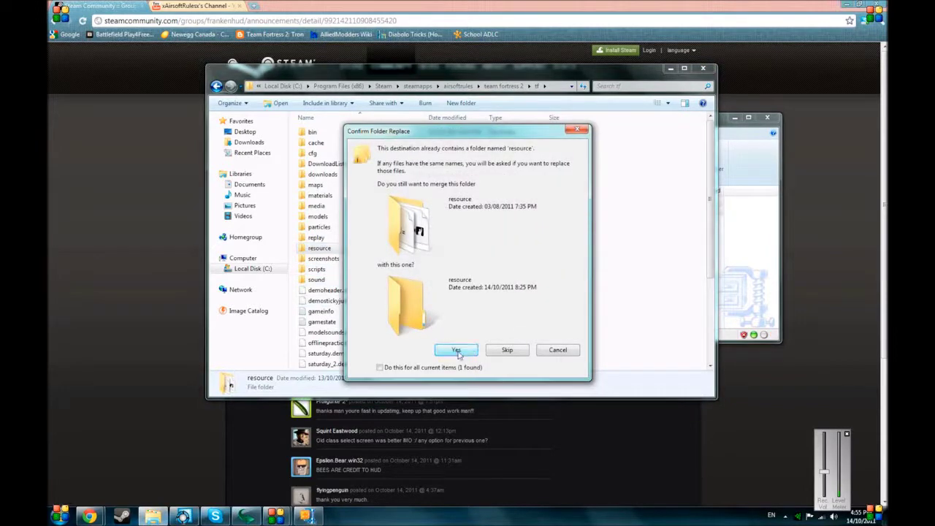
left_click(380, 367)
left_click(467, 353)
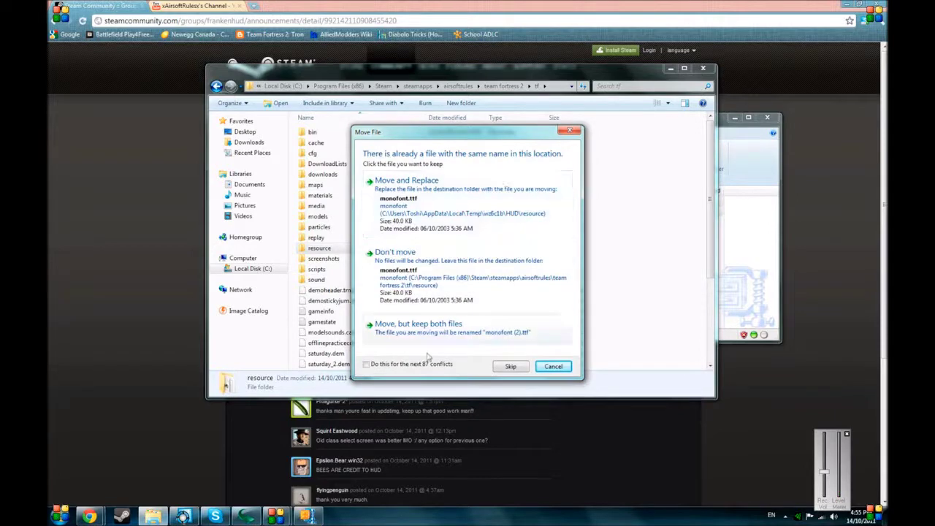
left_click(367, 364)
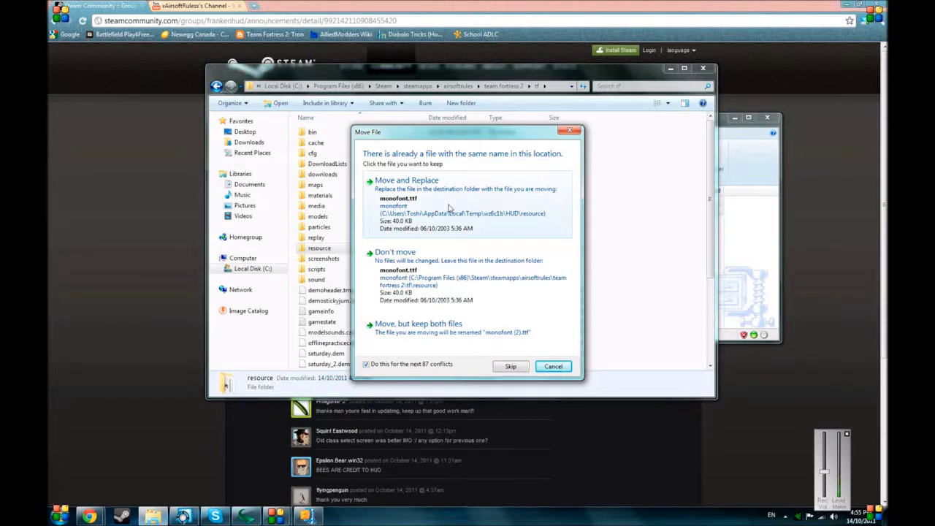
left_click(523, 206)
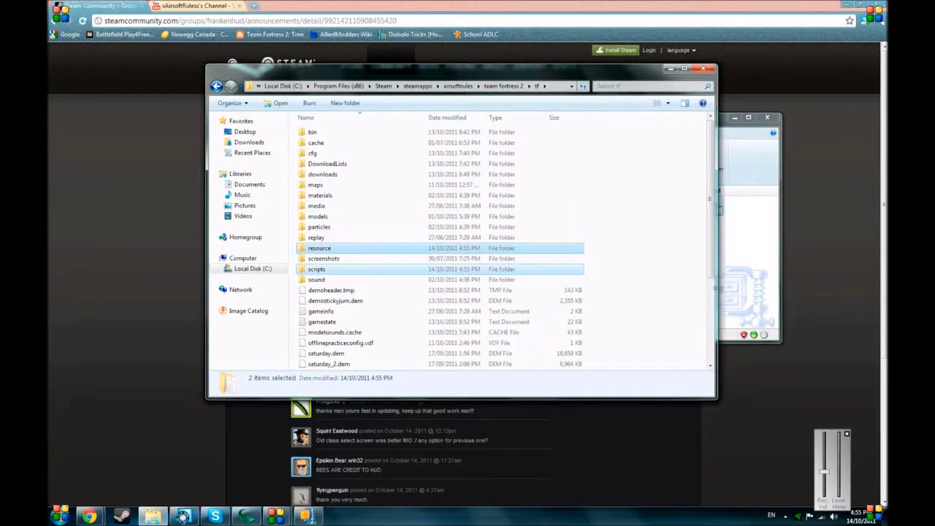
Close the tf folder window and switch the browser to the YouTube channel page.
left_click(670, 219)
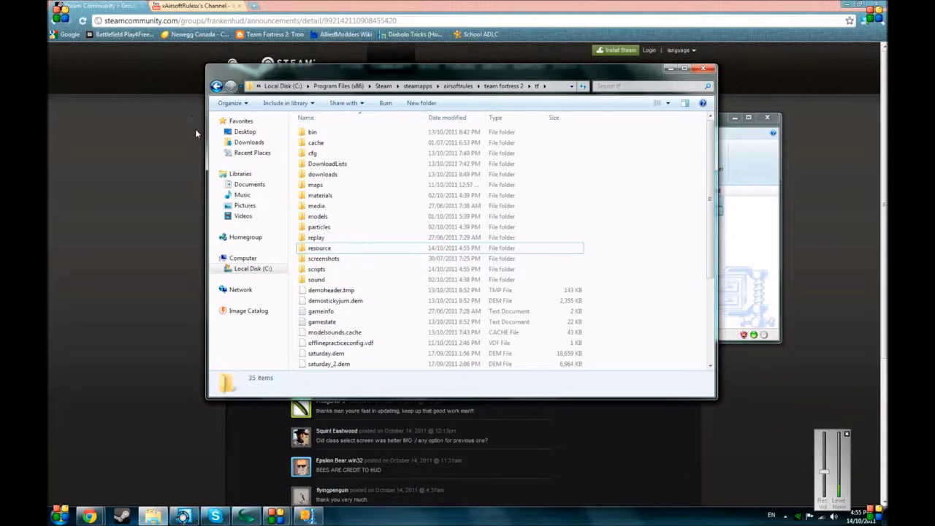
left_click(706, 71)
left_click(196, 6)
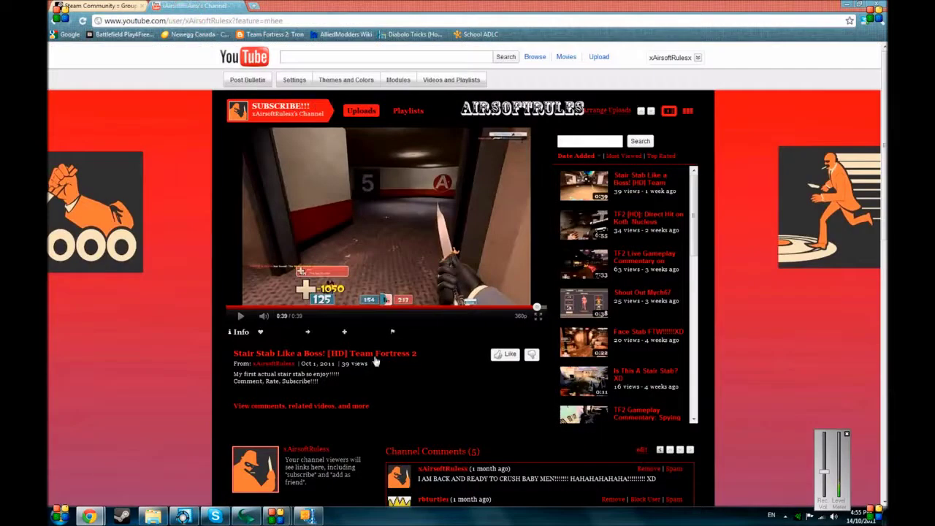